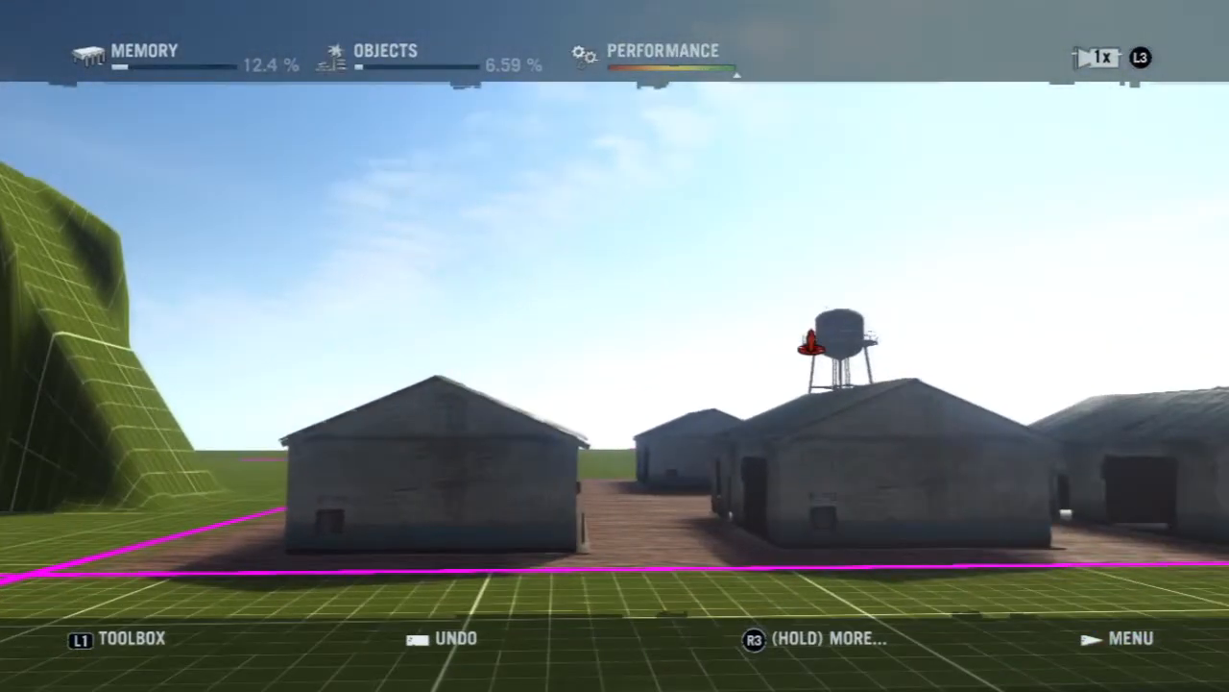
Step: Start adding new objects and go back from the Firestorm items to the top-level object categories
key(L1)
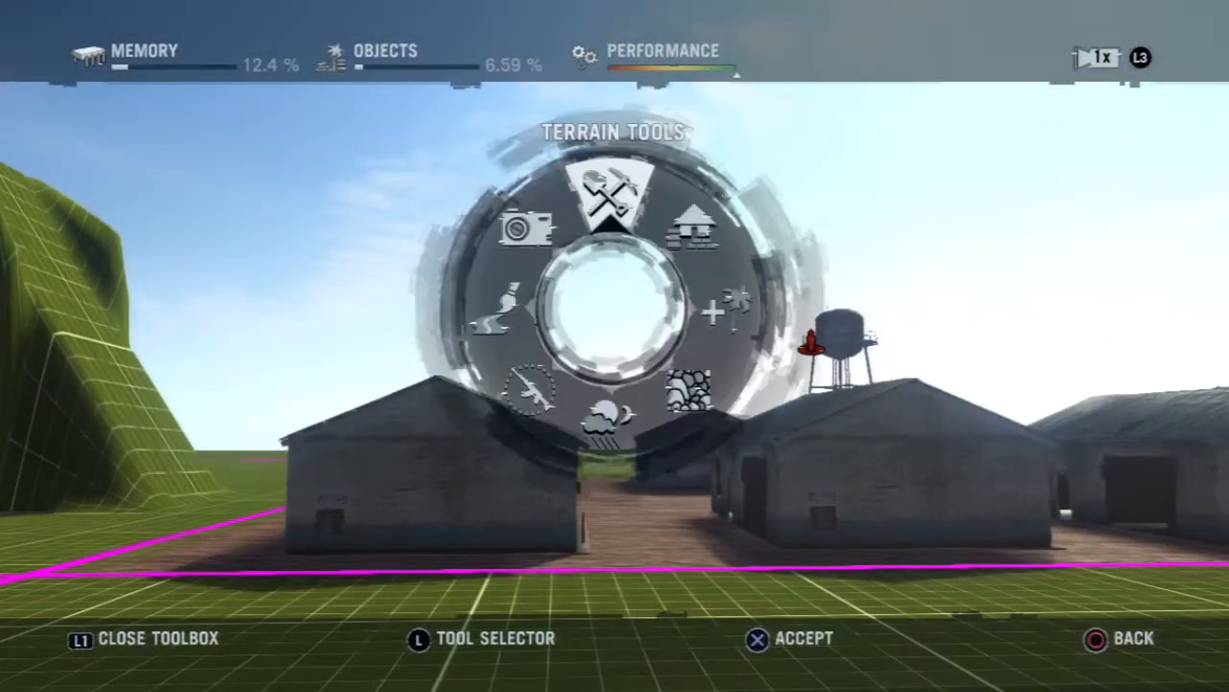
key(x)
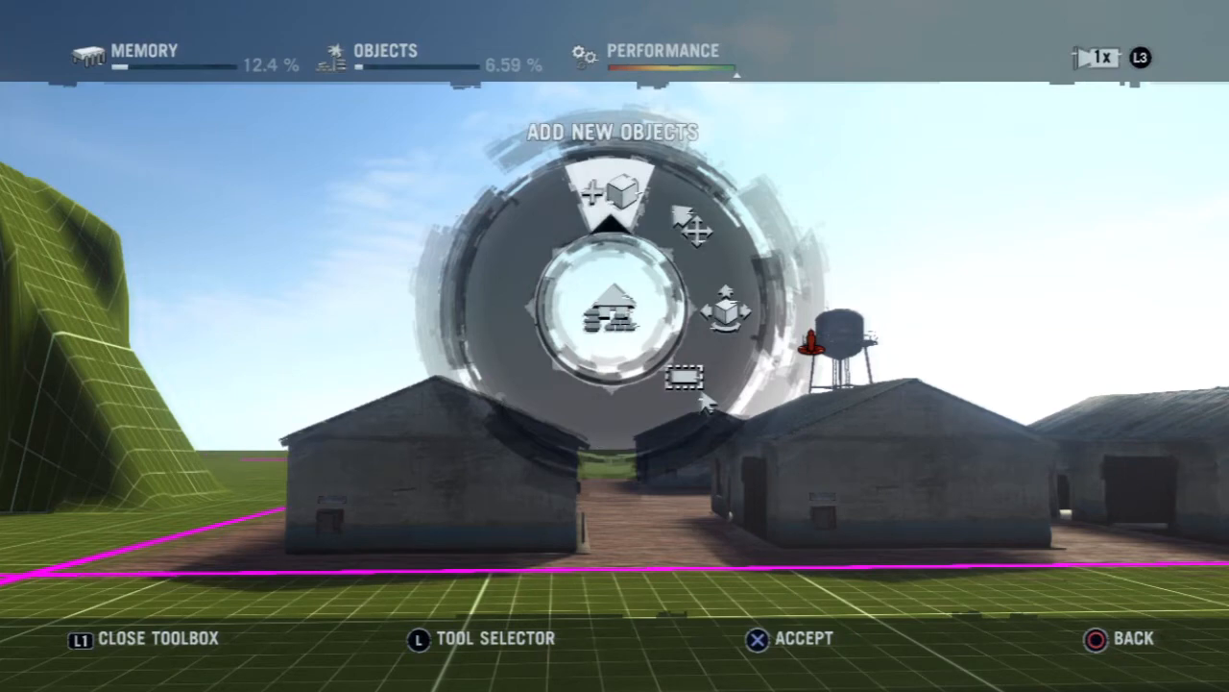
key(x)
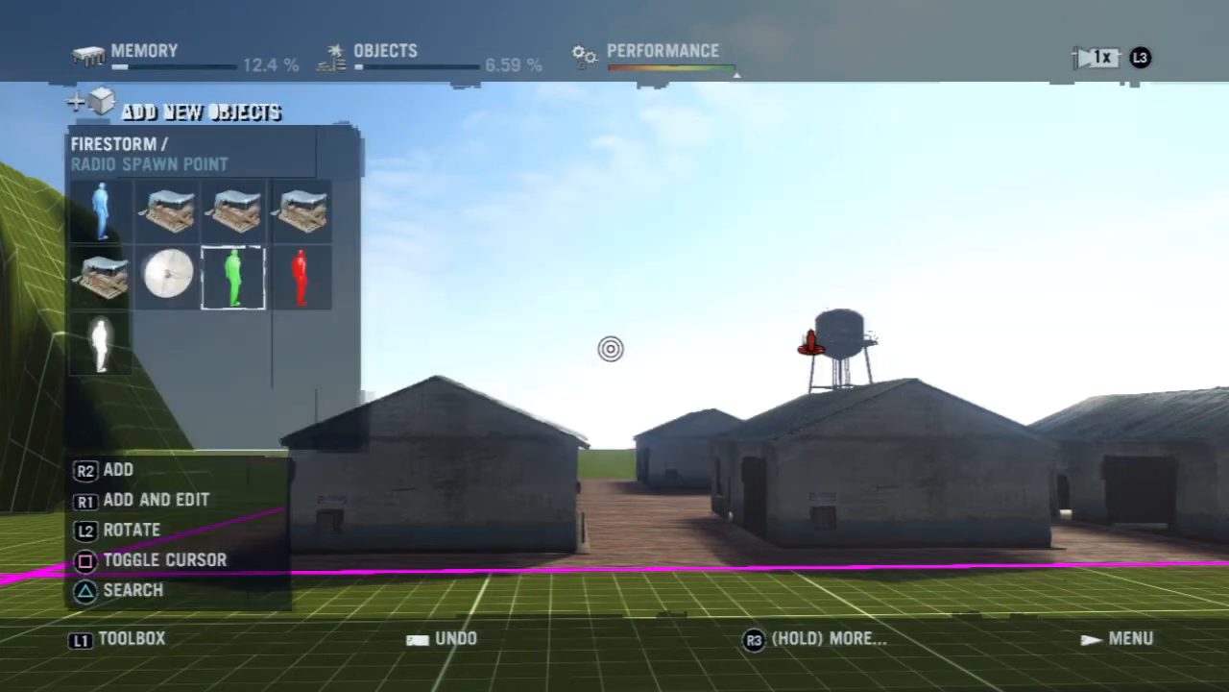
key(Escape)
key(Up)
key(Up)
key(Up)
key(Up)
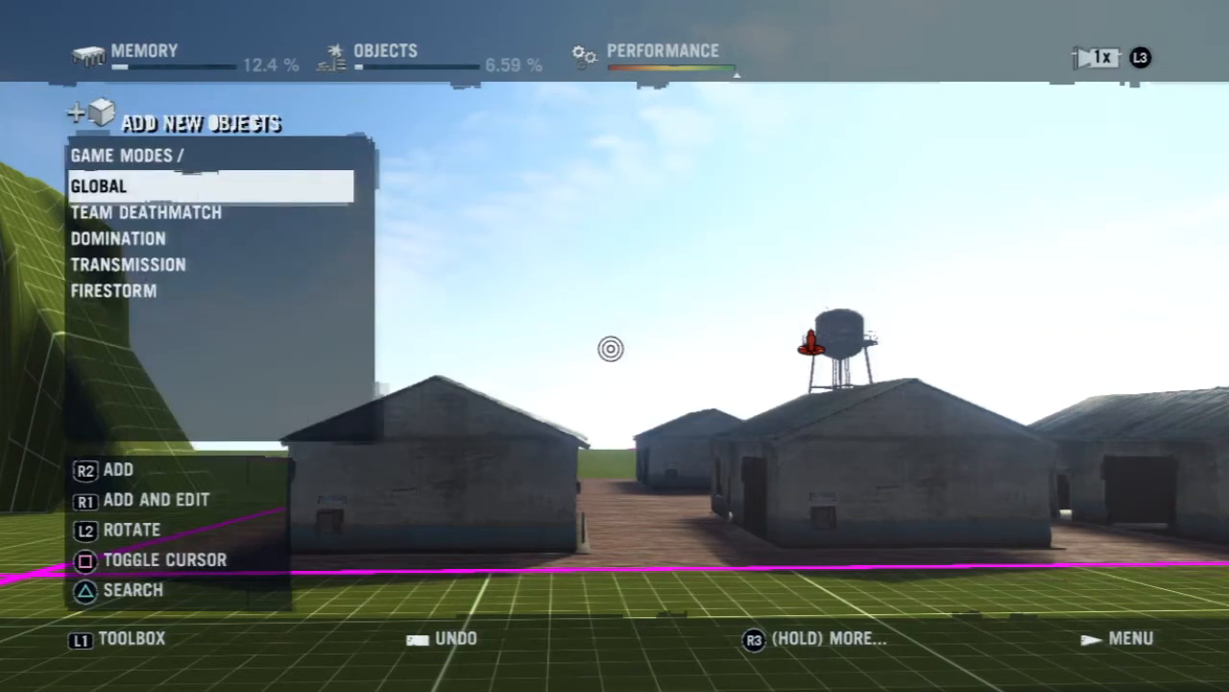
key(Escape)
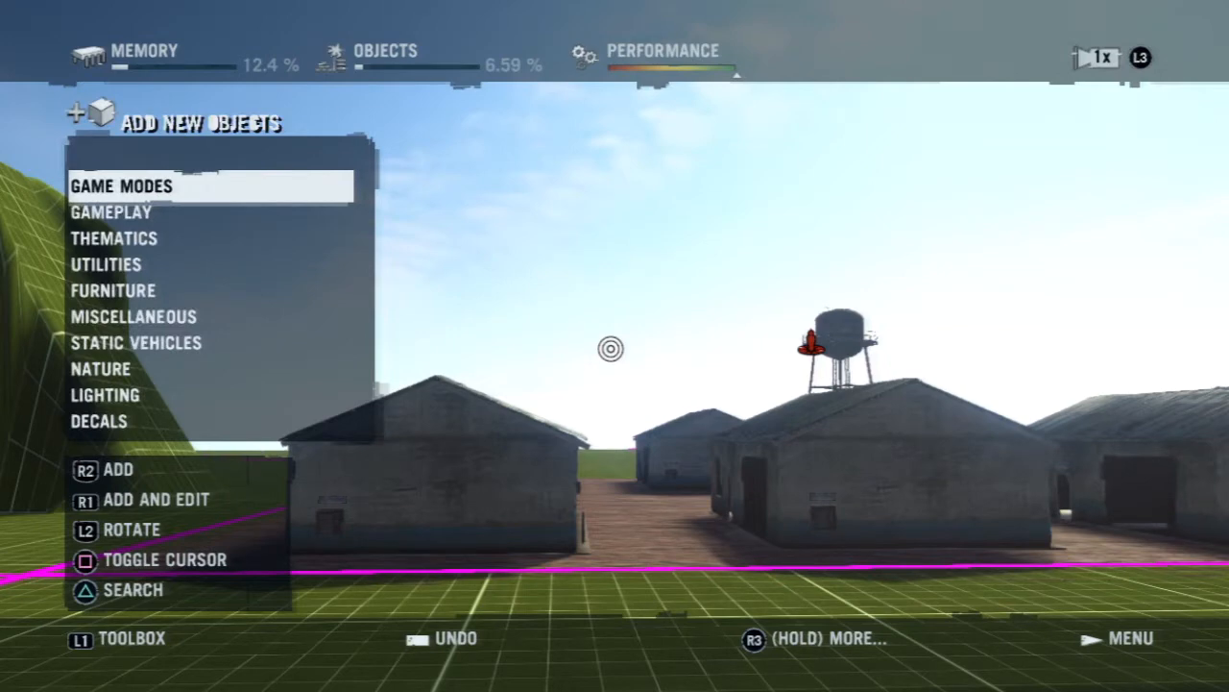
Step: Look through the Game Modes object categories, from Global and Team Deathmatch to Domination, Transmission and Firestorm
key(Return)
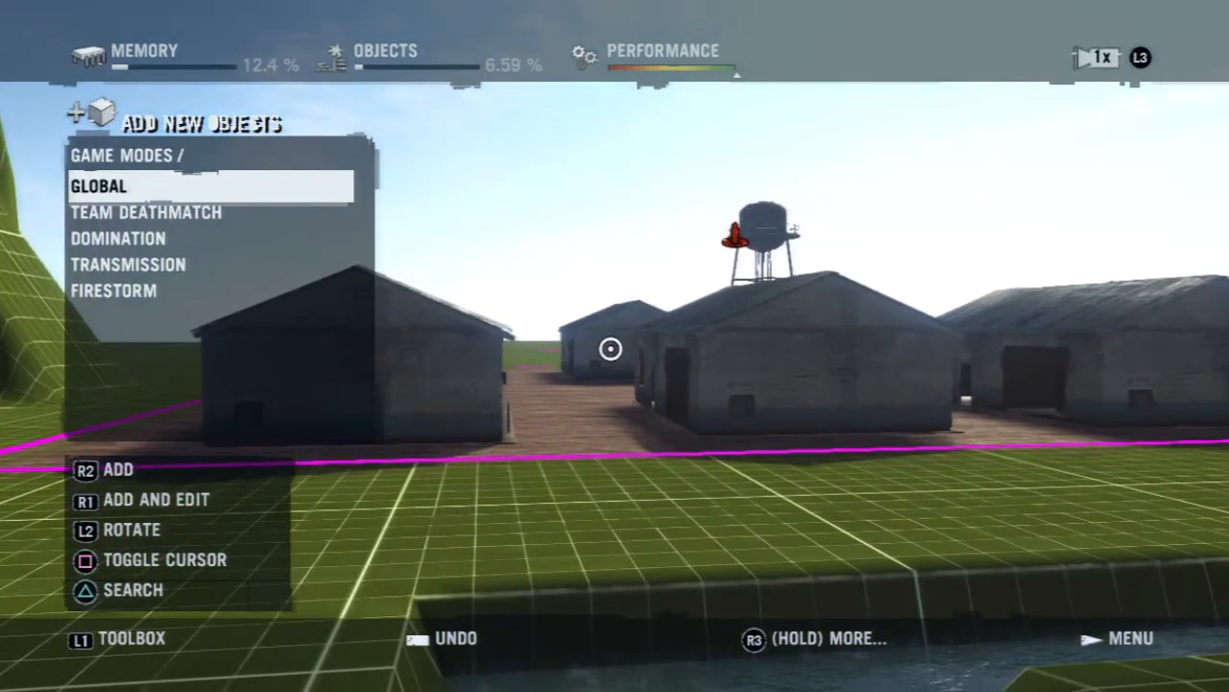
key(Down)
key(Down)
key(Down)
key(Down)
key(Up)
key(Up)
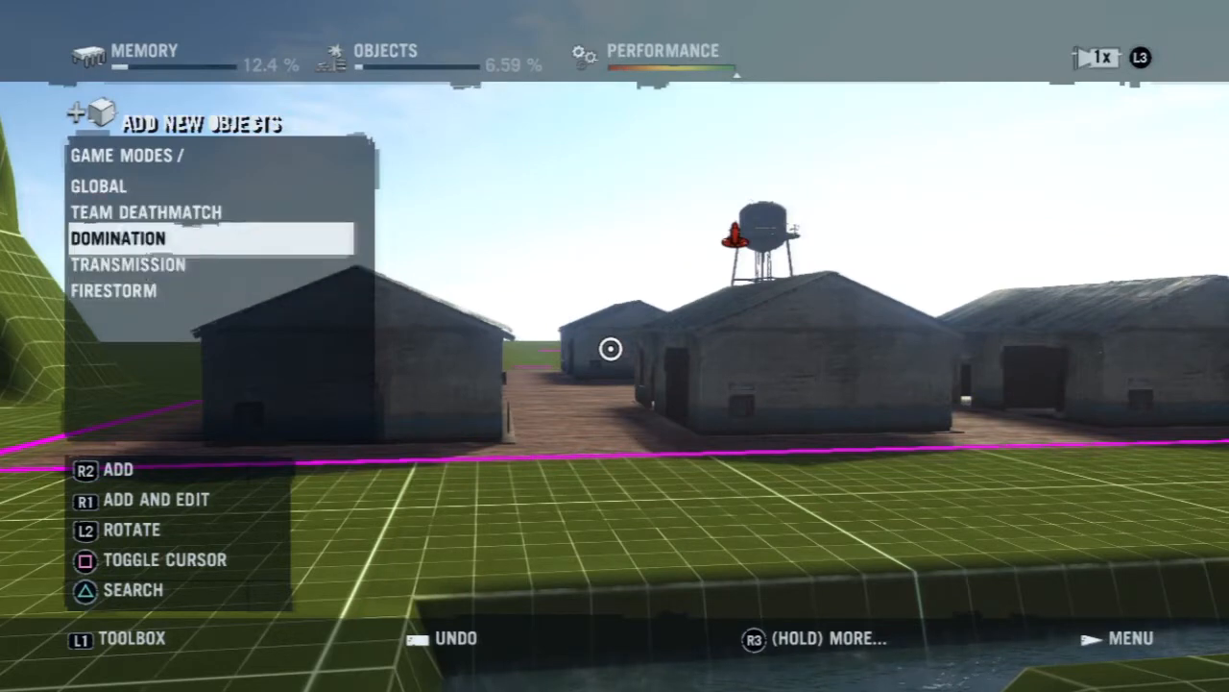
key(Up)
key(Up)
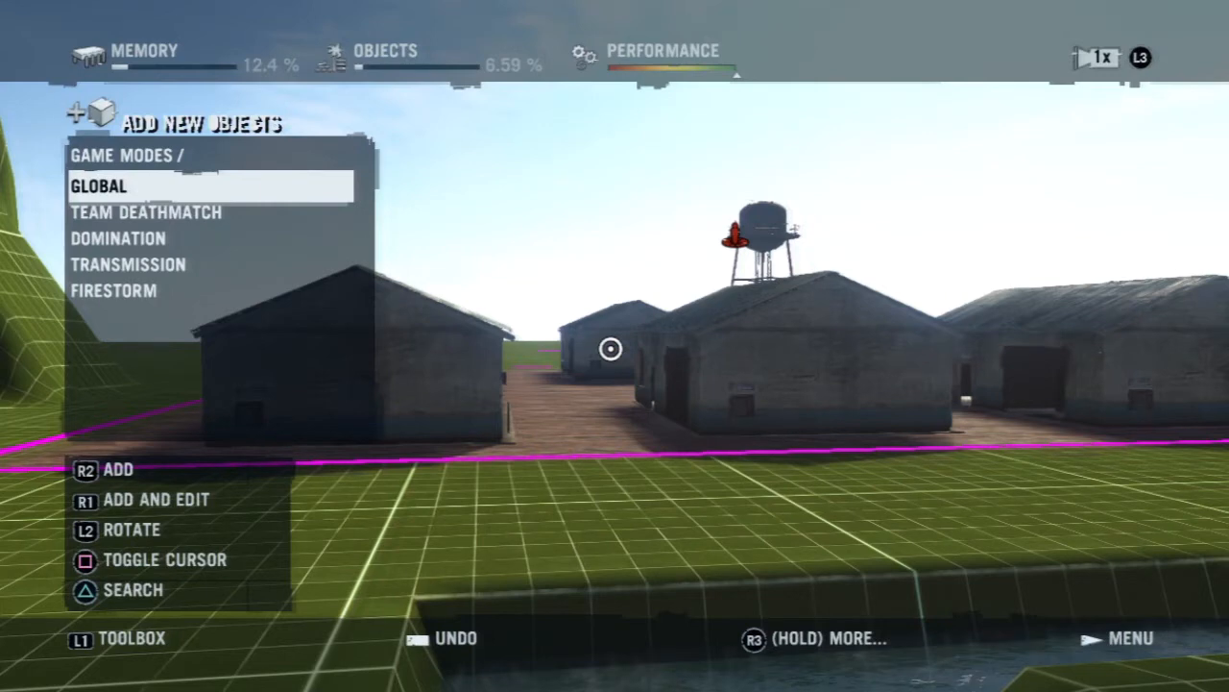
key(Down)
key(Down)
key(Down)
key(Down)
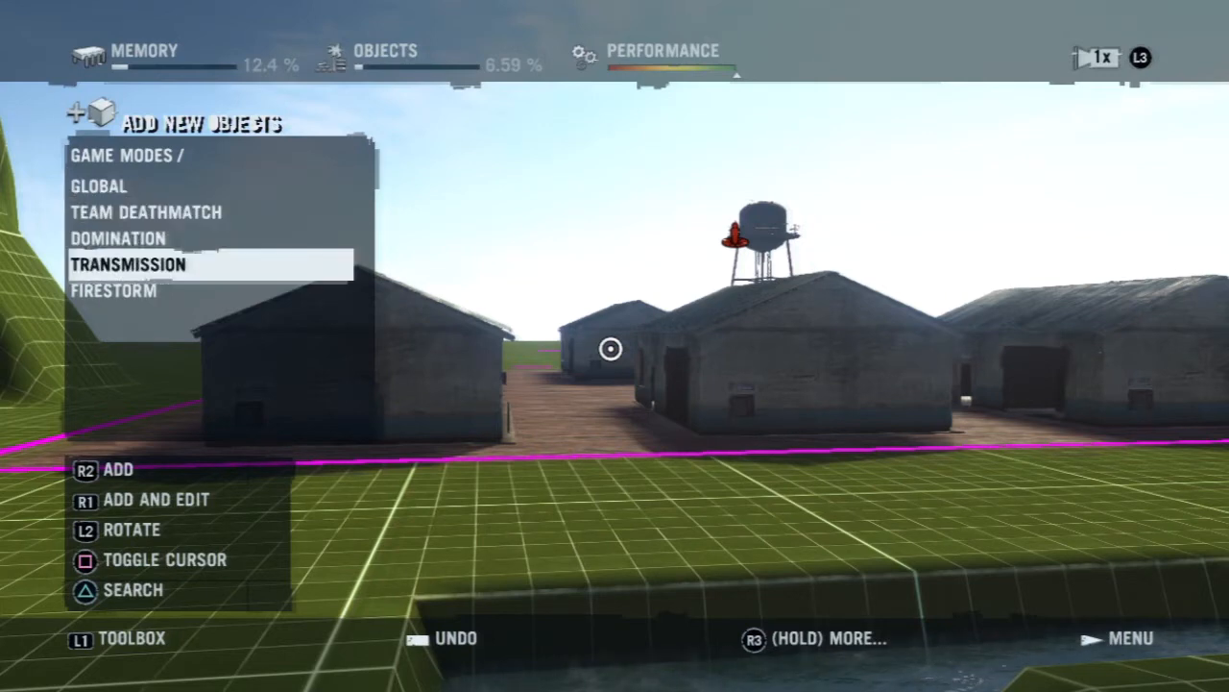
Step: Preview the Red Spawn Point from the Firestorm objects on the map
key(Return)
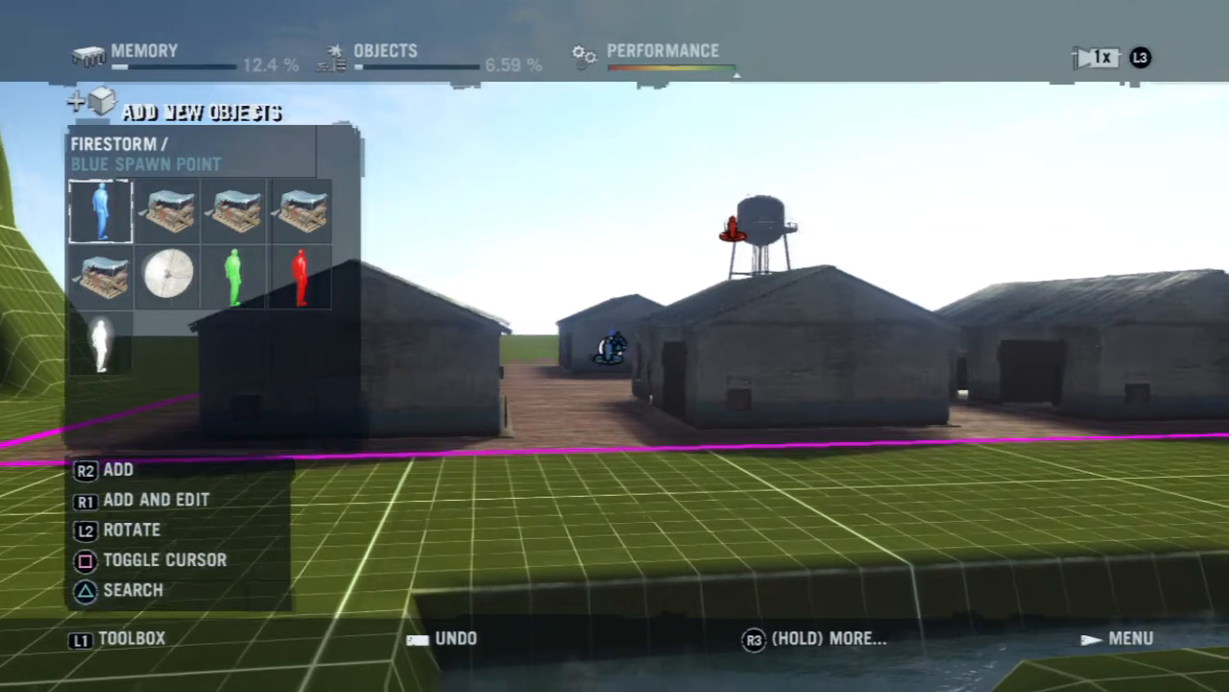
key(Right)
key(Right)
key(Right)
key(Down)
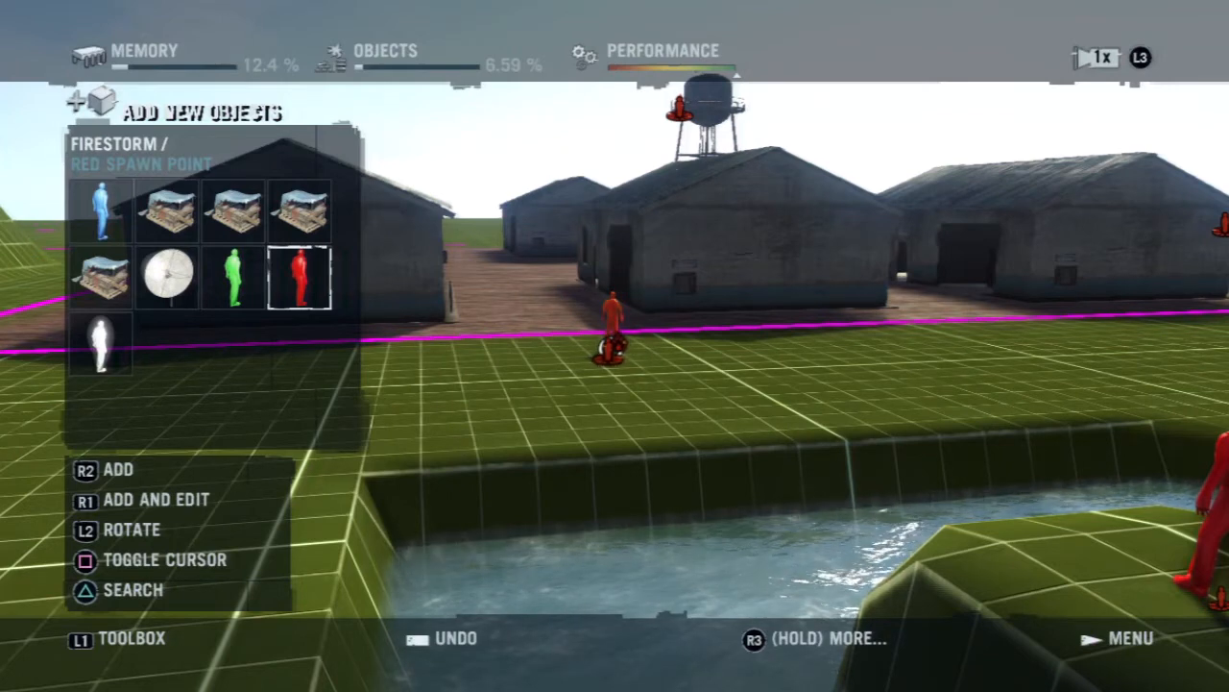
Step: Preview the Red Spawn Point from the Global game mode objects for comparison with the Firestorm one
key(Escape)
key(Up)
key(Up)
key(Up)
key(Up)
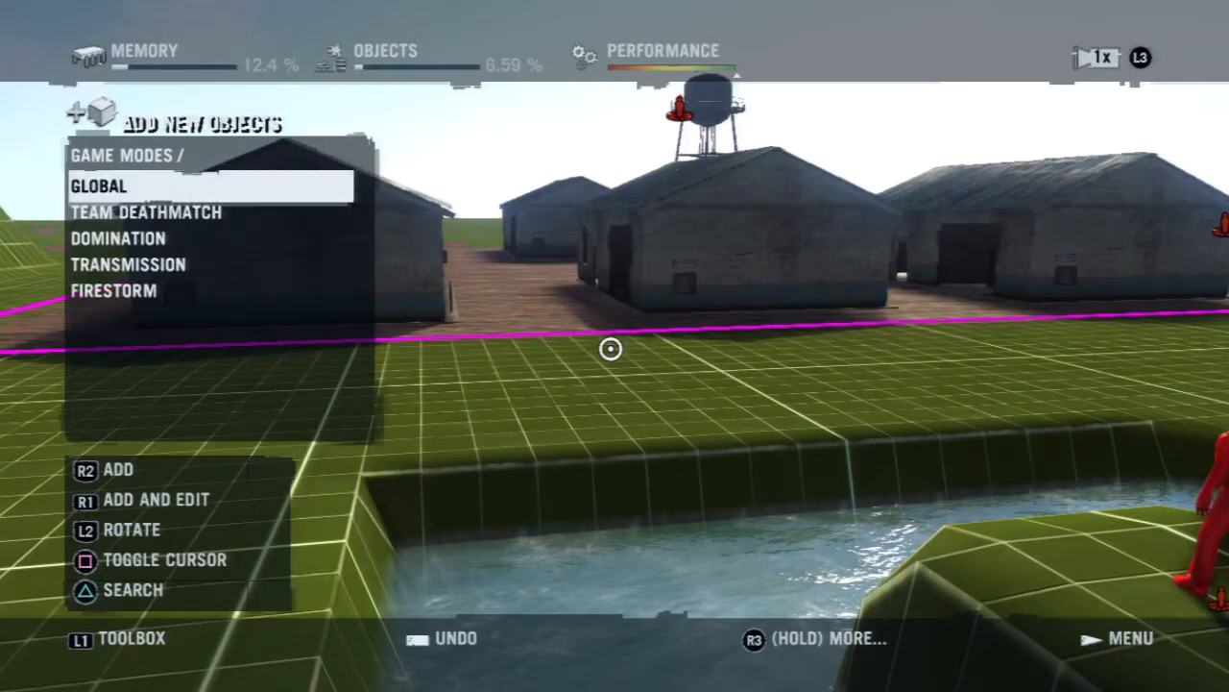
key(Return)
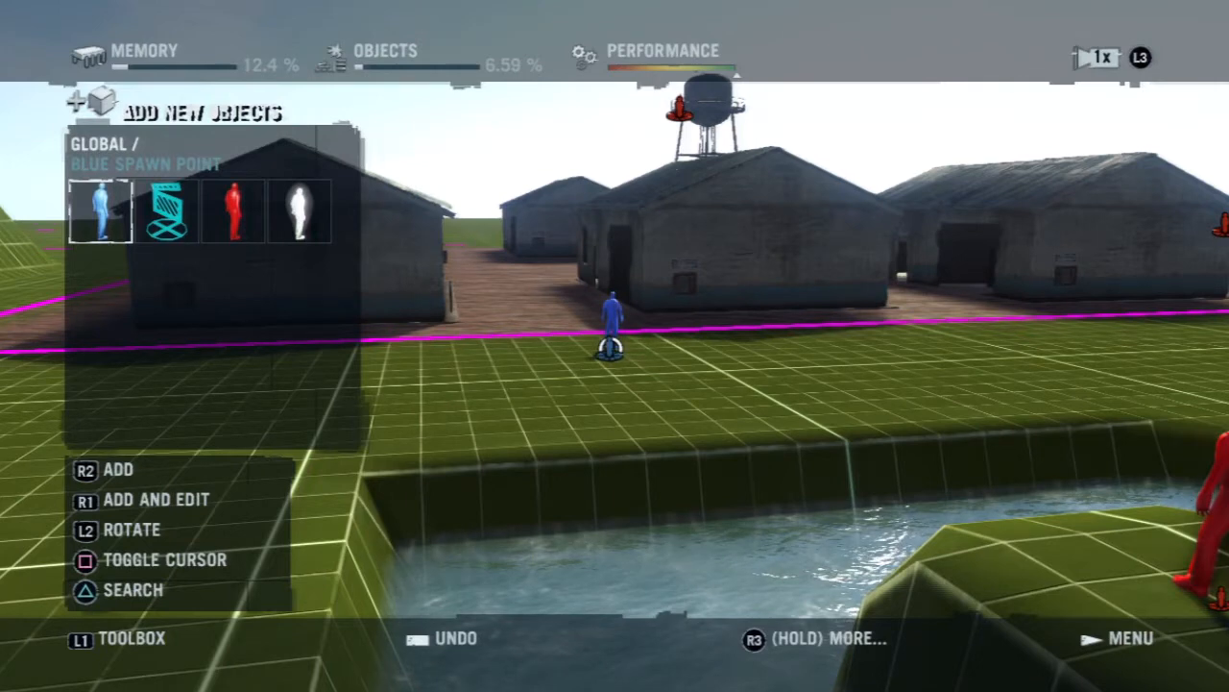
key(Right)
key(Right)
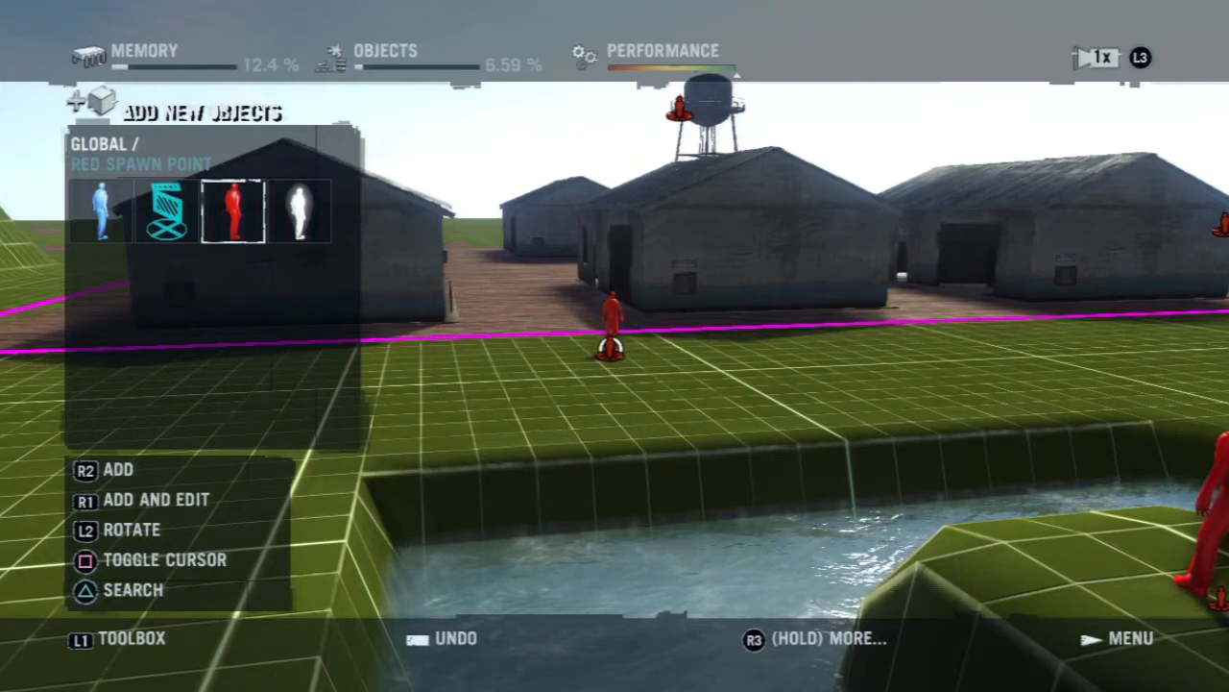
Step: Review the remaining game mode categories down to Firestorm and return to Global
key(Escape)
key(Down)
key(Down)
key(Down)
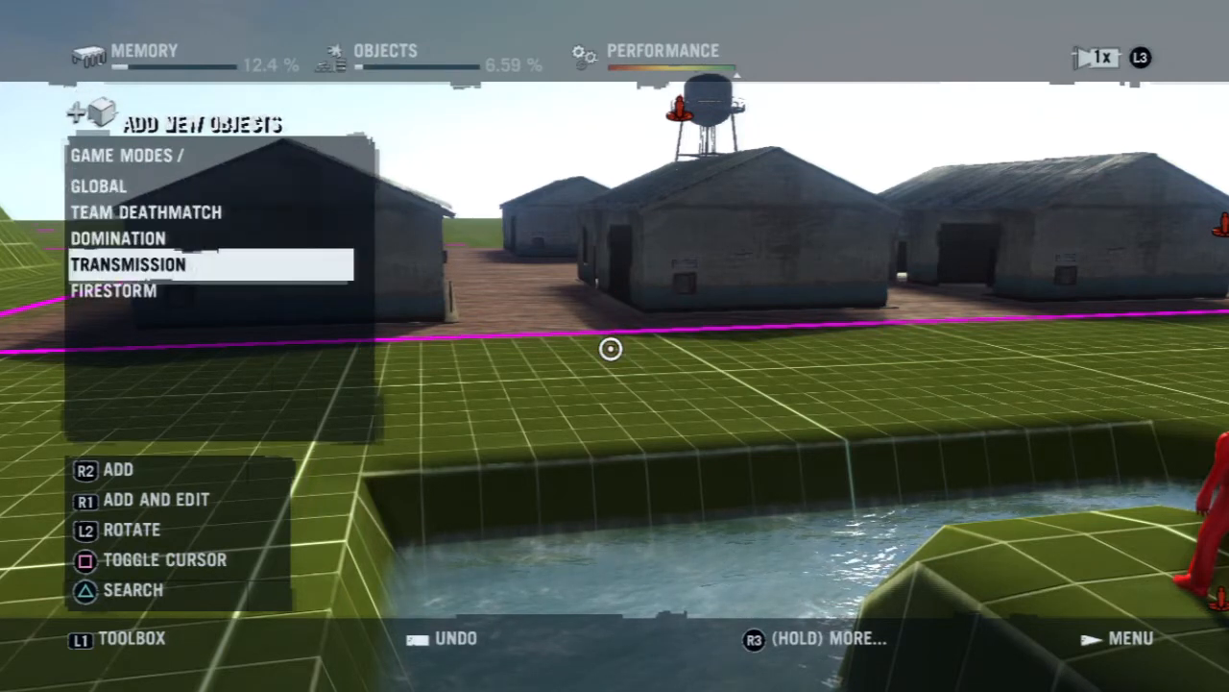
key(Down)
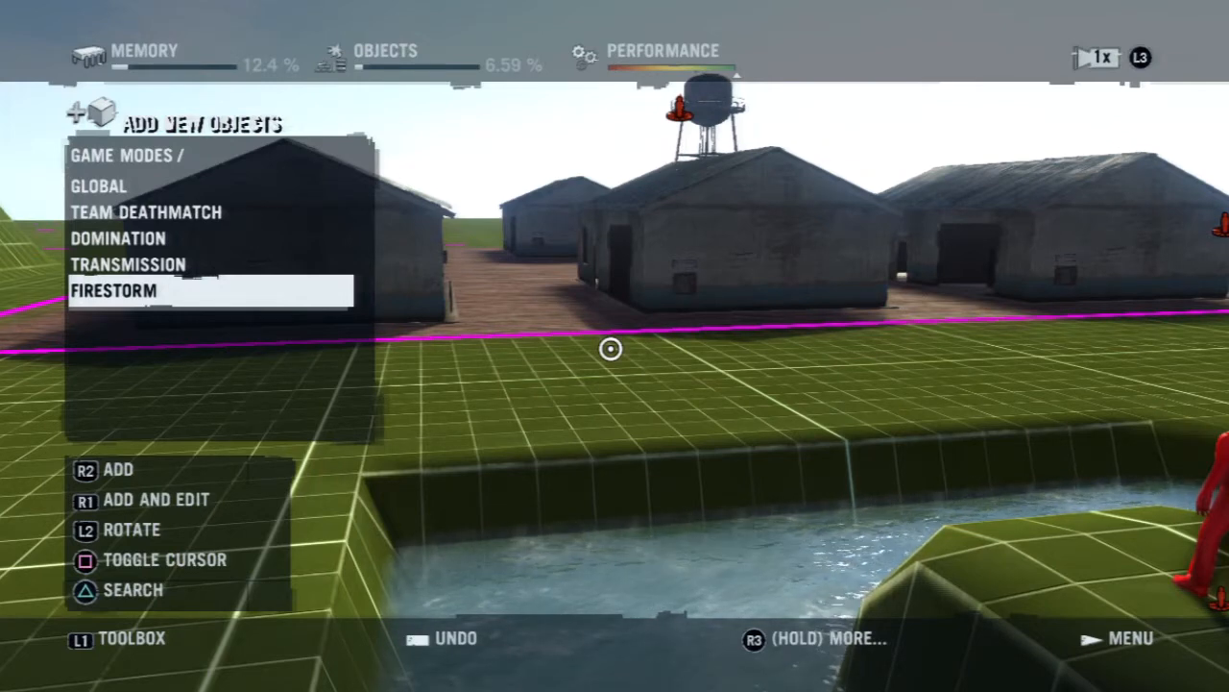
key(Up)
key(Up)
key(Up)
key(Up)
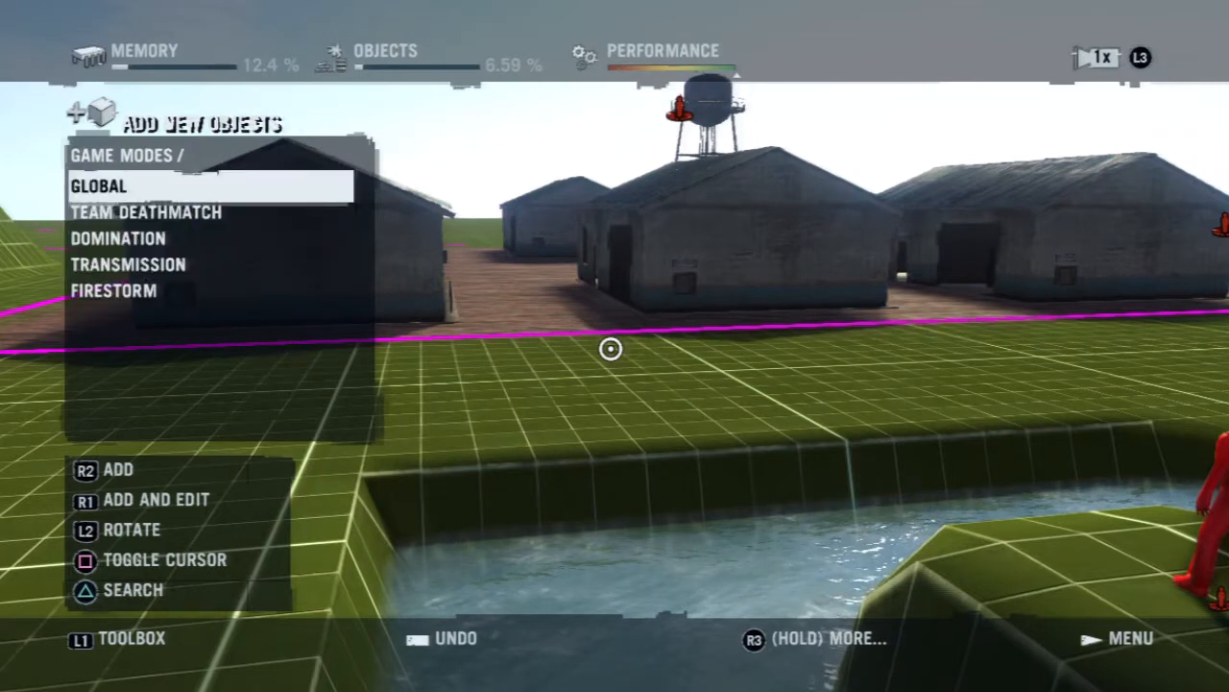
Step: Examine the different spawn point types among the Global objects near the river bank
key(Return)
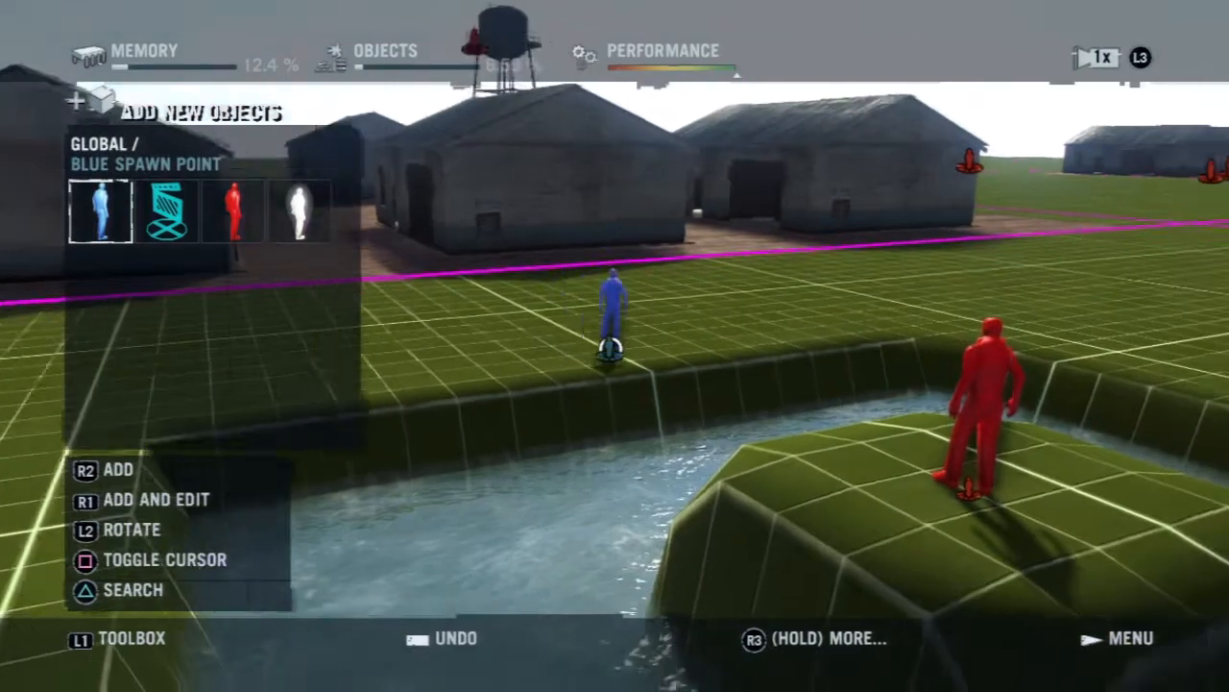
key(Right)
key(Right)
key(Left)
key(Left)
key(Right)
key(Right)
key(Right)
key(Left)
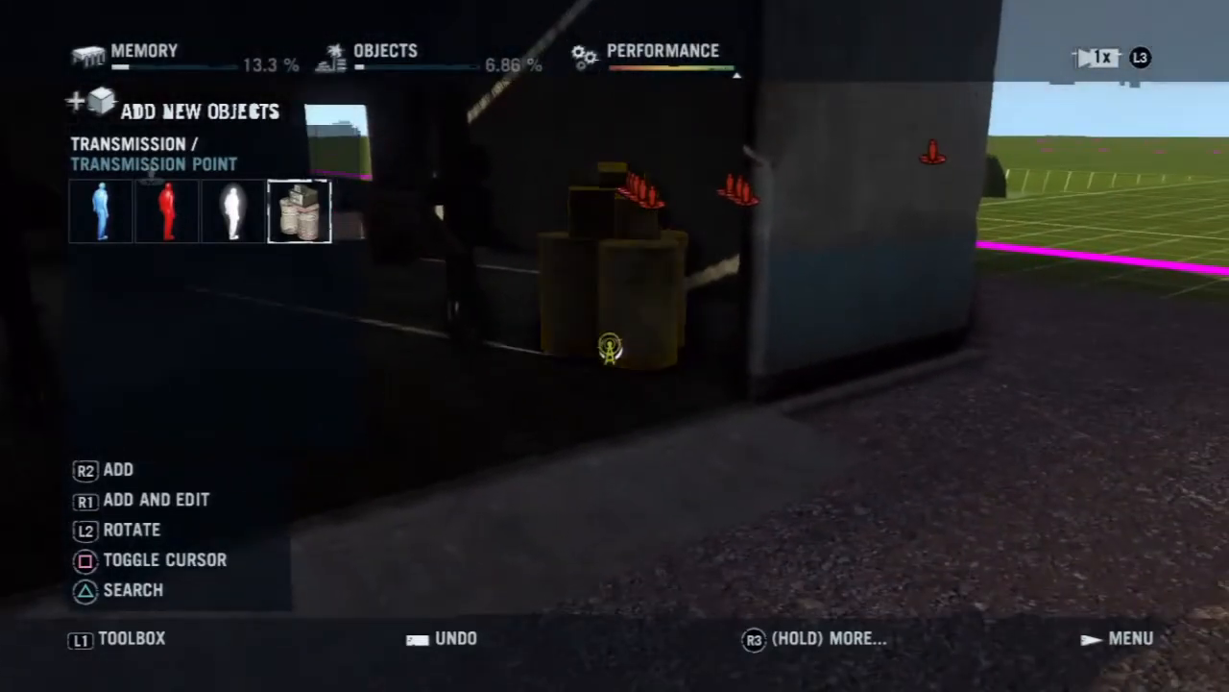
Step: Check the map's validation requirements for the Transmission mode and return to the editor
key(Escape)
key(Down)
key(Down)
key(Down)
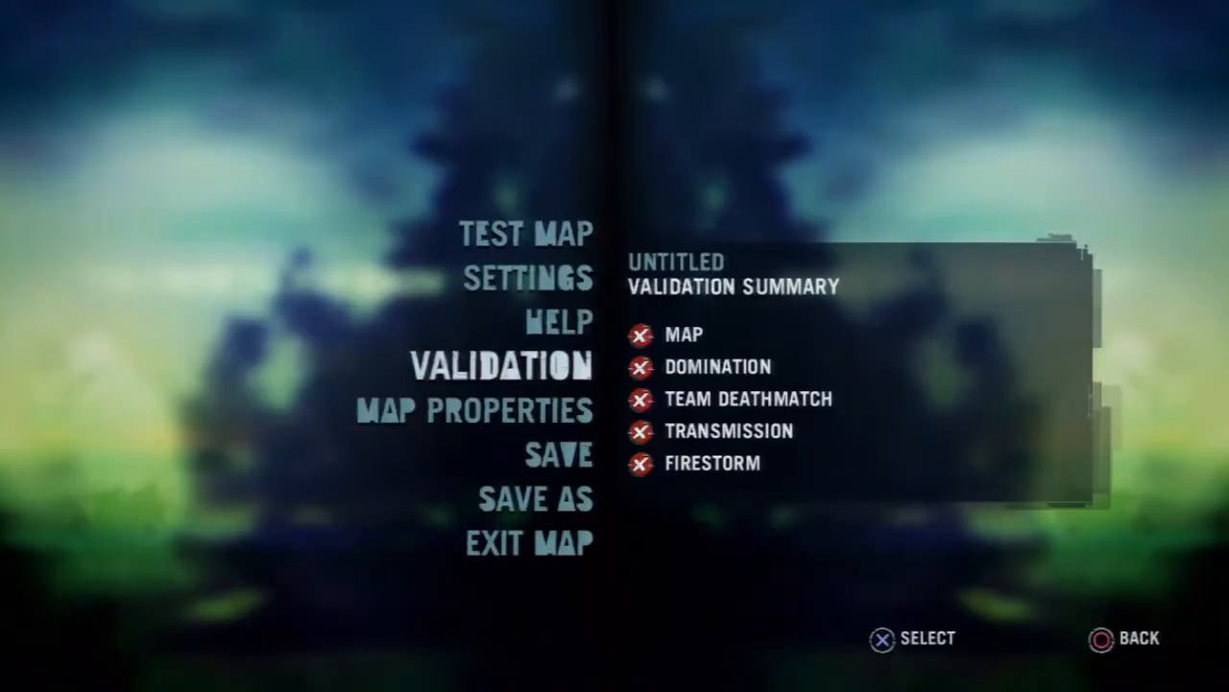
key(Return)
key(Down)
key(Down)
key(Down)
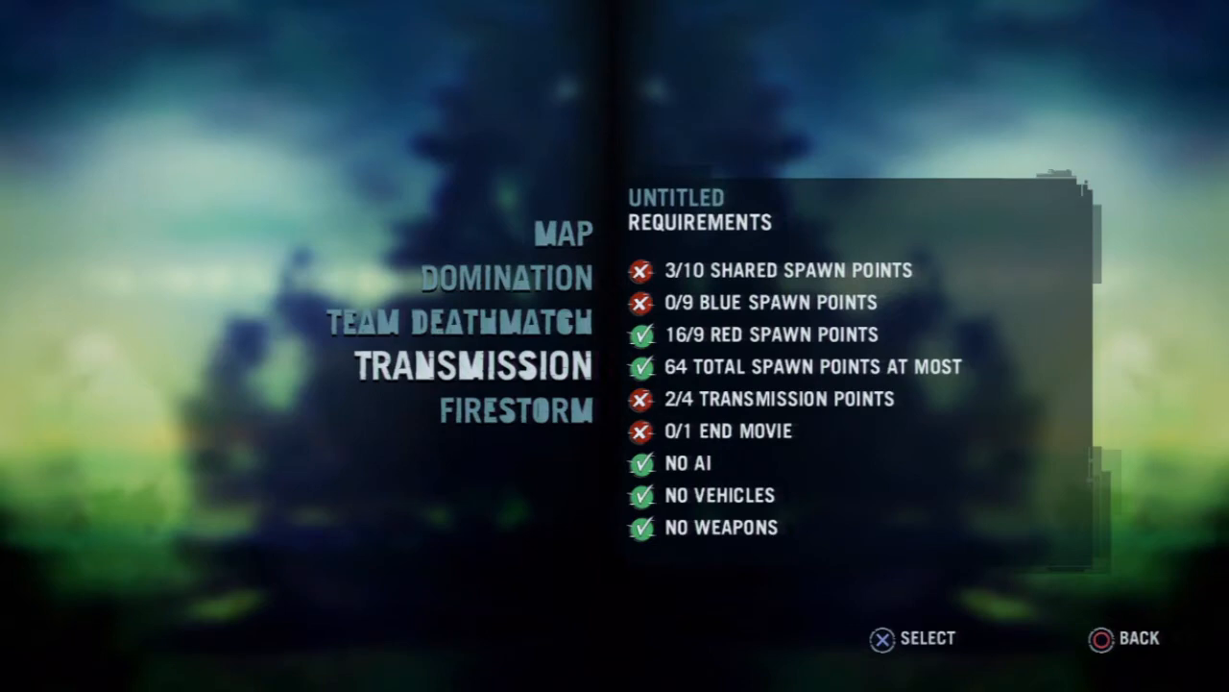
key(Escape)
key(Escape)
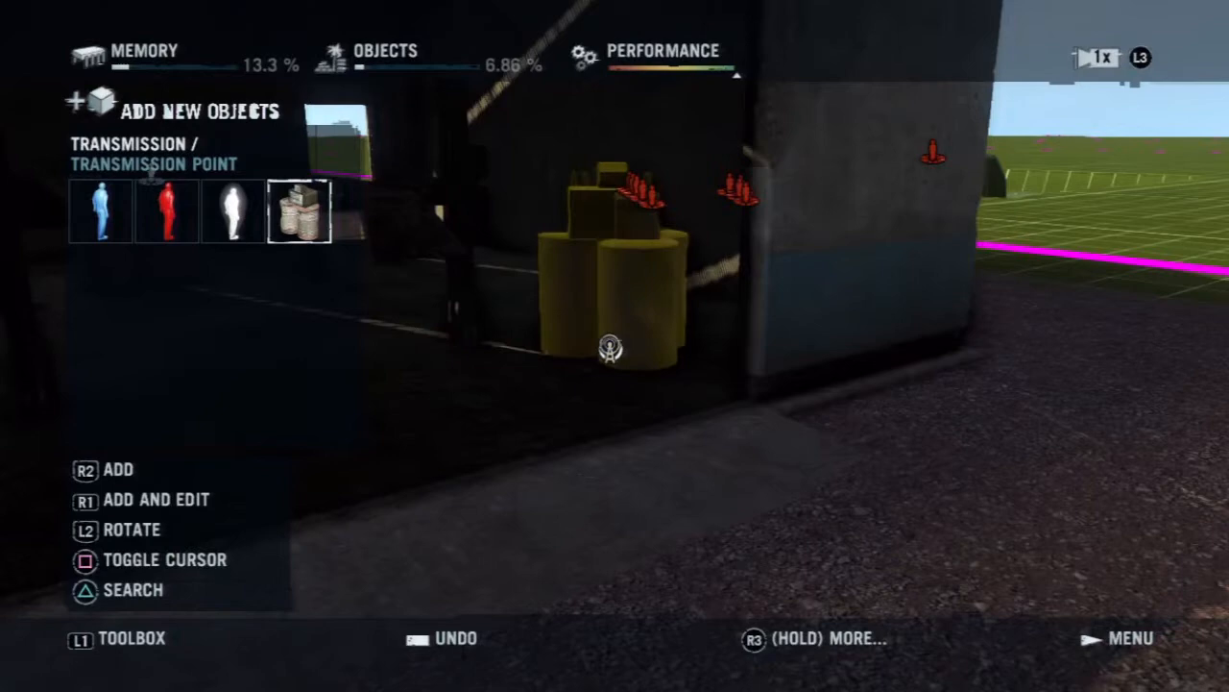
Step: Place a Firestorm Radio Point on the open ground between the buildings and a Radio Spawn Point on the magenta boundary beside the nearest building
key(Escape)
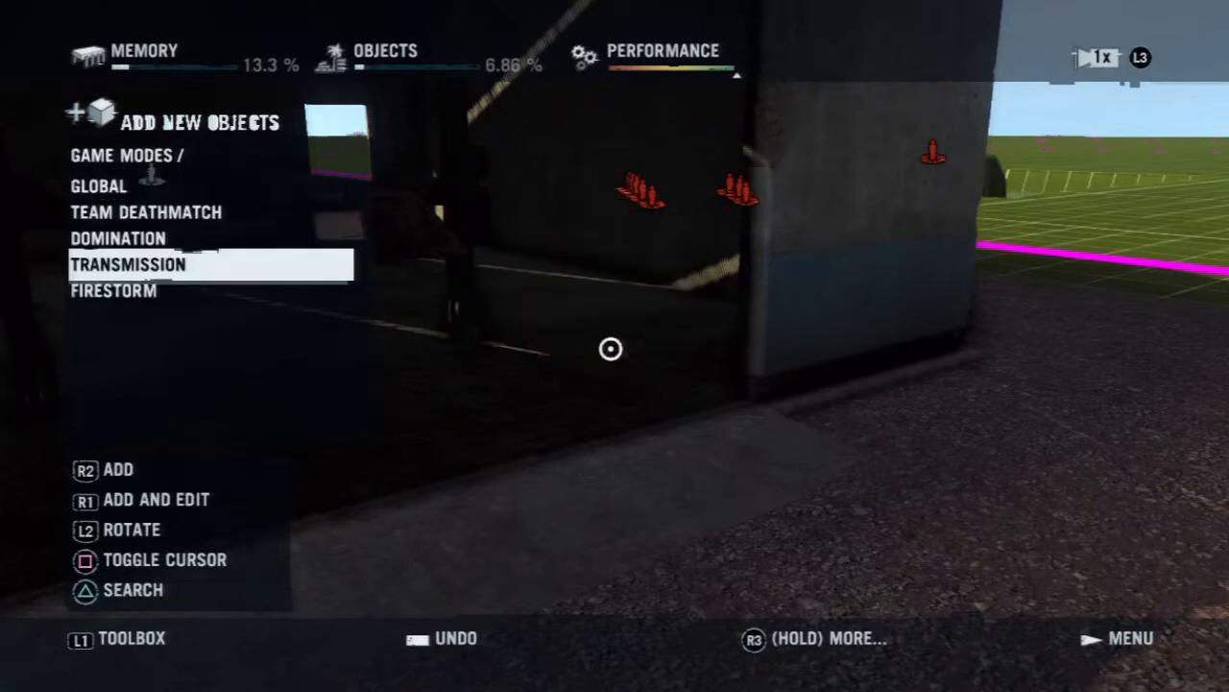
key(Down)
key(Return)
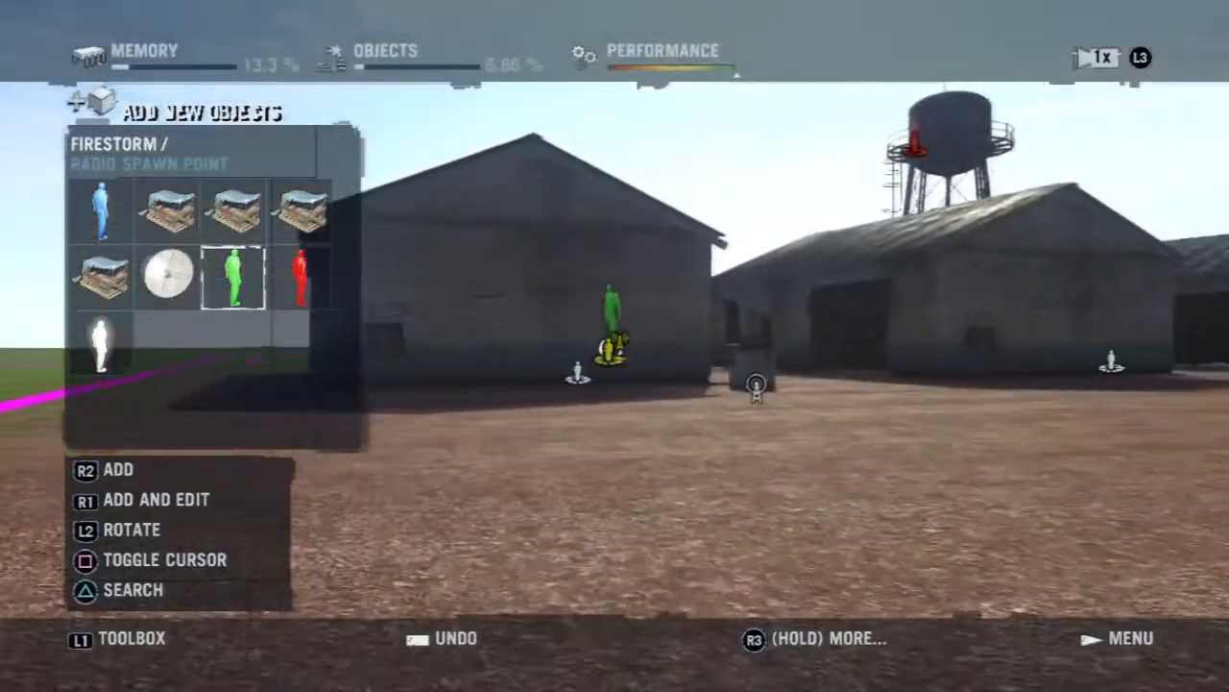
key(Left)
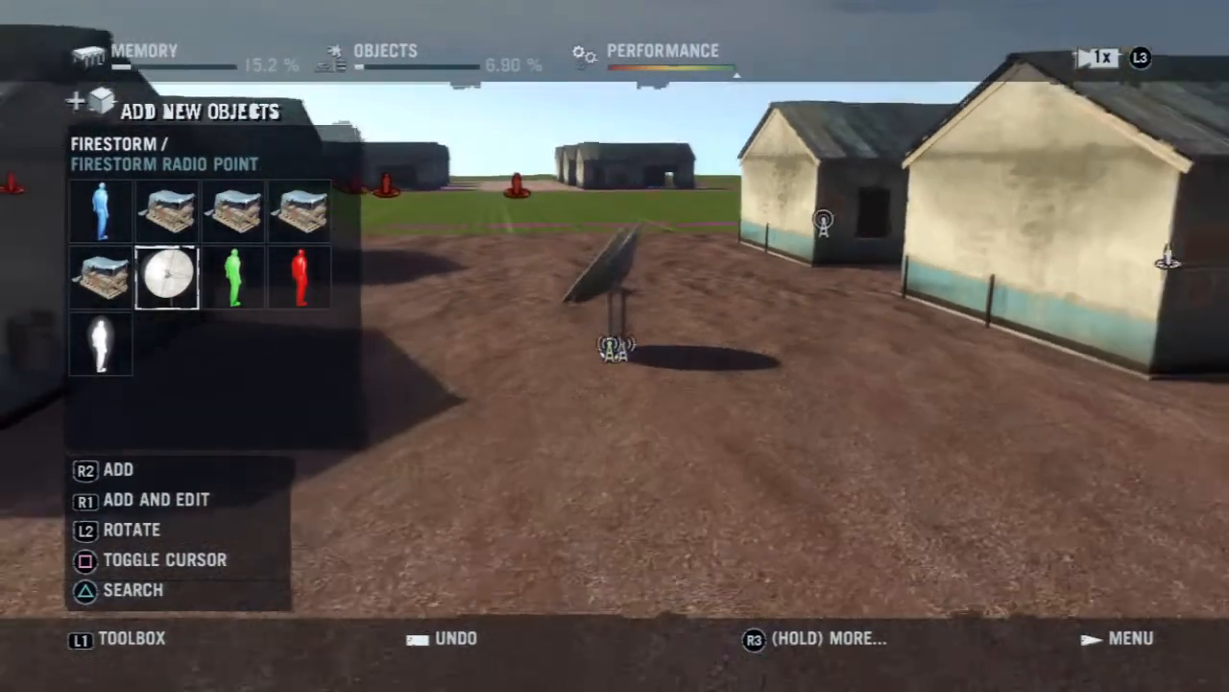
click(610, 348)
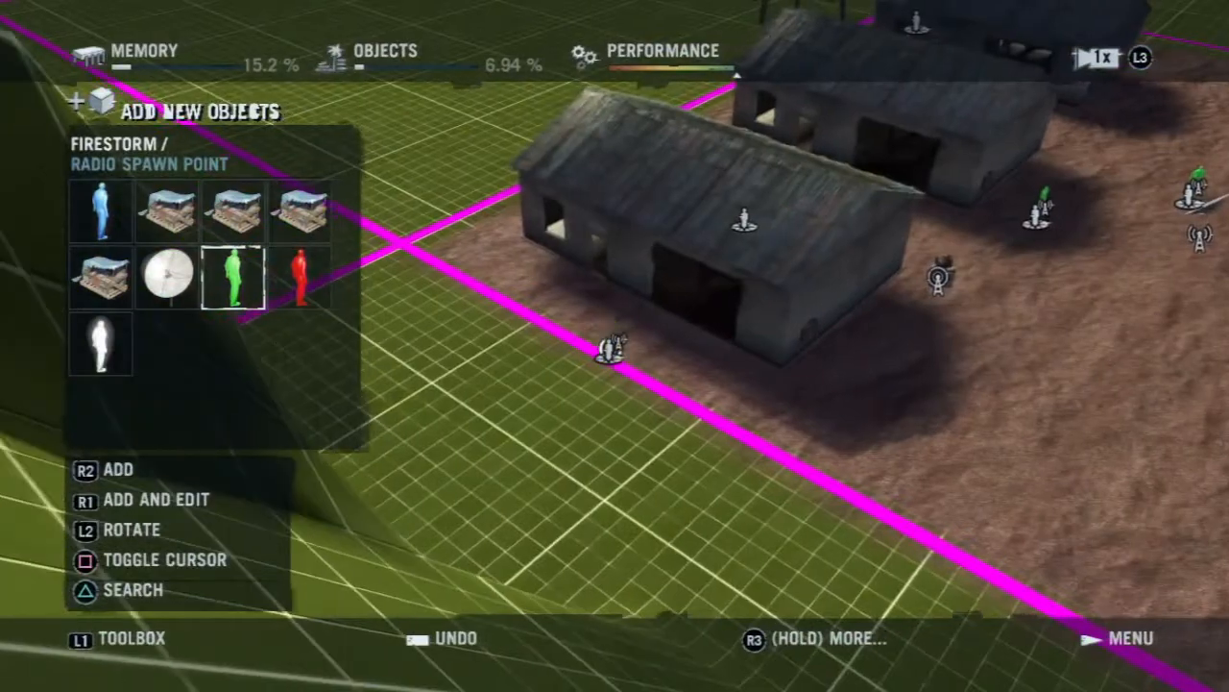
click(609, 352)
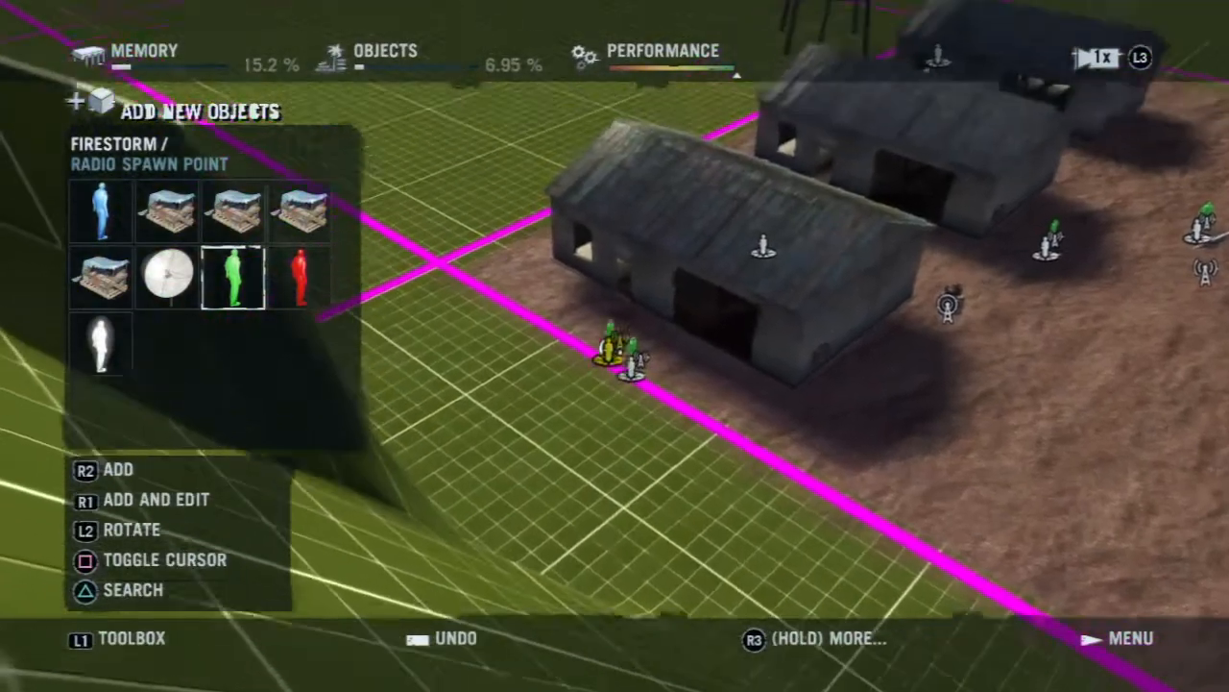